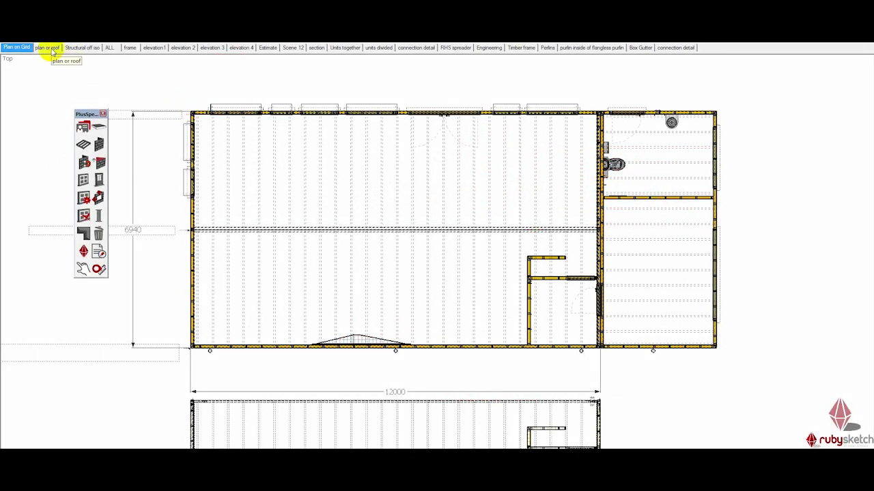
# Step through the plan or roof, Structural off iso, ALL, frame and elevation1 scenes
pyautogui.click(48, 47)
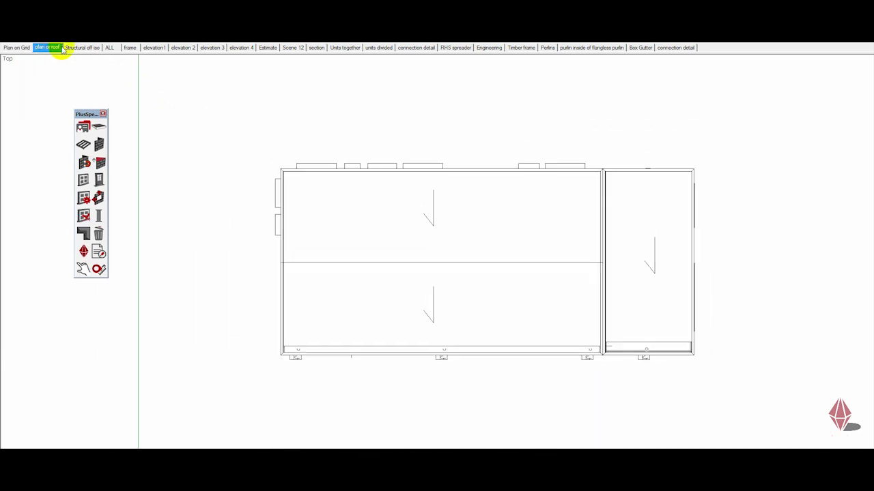
pyautogui.click(71, 48)
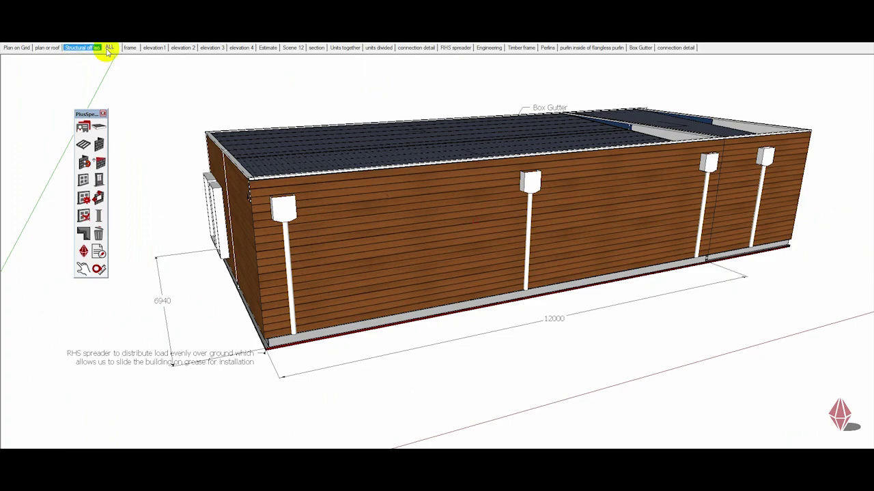
pyautogui.click(108, 49)
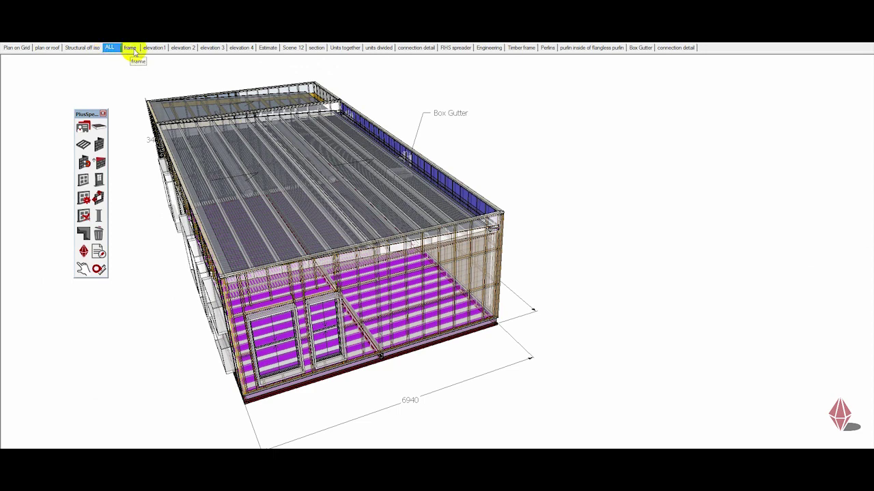
pyautogui.click(132, 48)
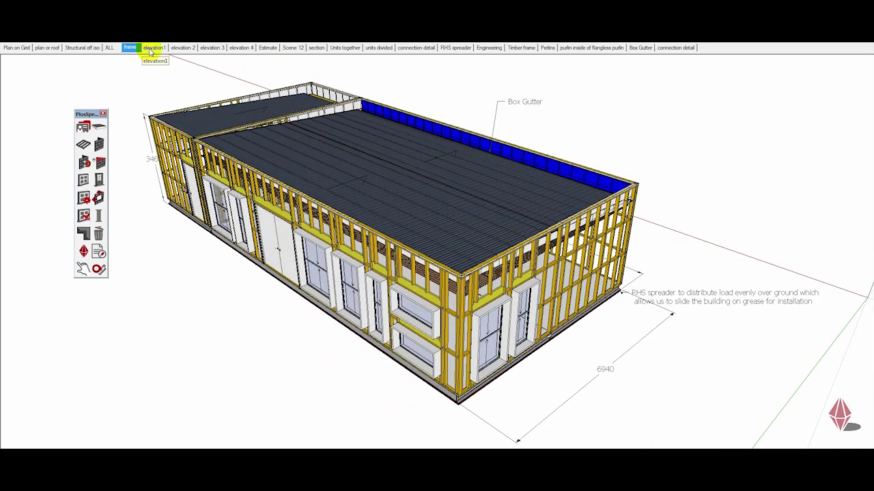
pyautogui.click(153, 47)
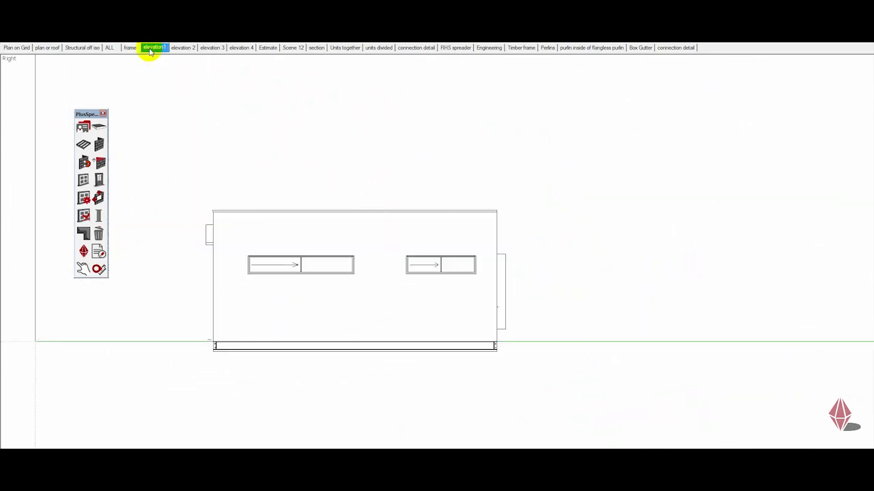
# View elevations 2, 3 and 4, then the Estimate perspective of the clad building
pyautogui.click(180, 47)
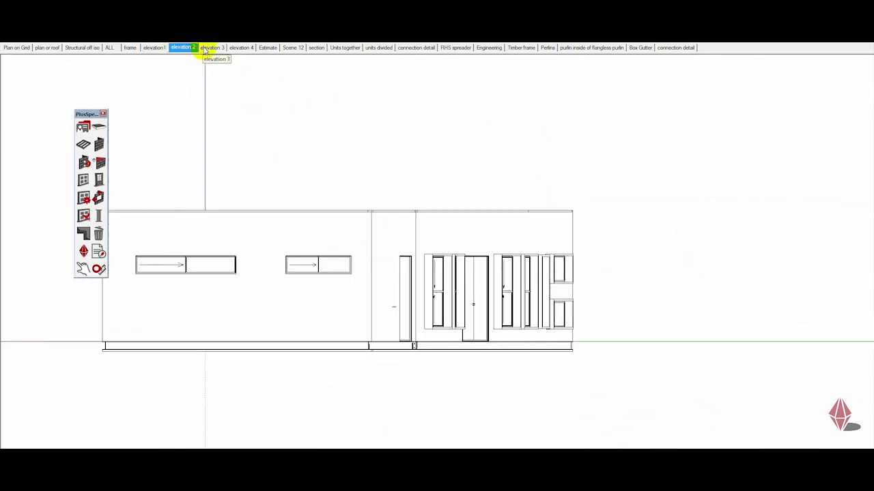
pyautogui.click(212, 48)
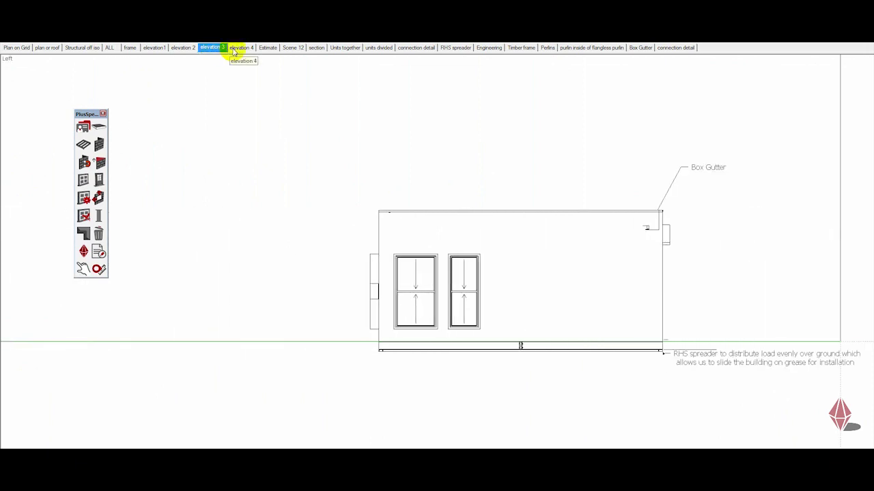
pyautogui.click(240, 48)
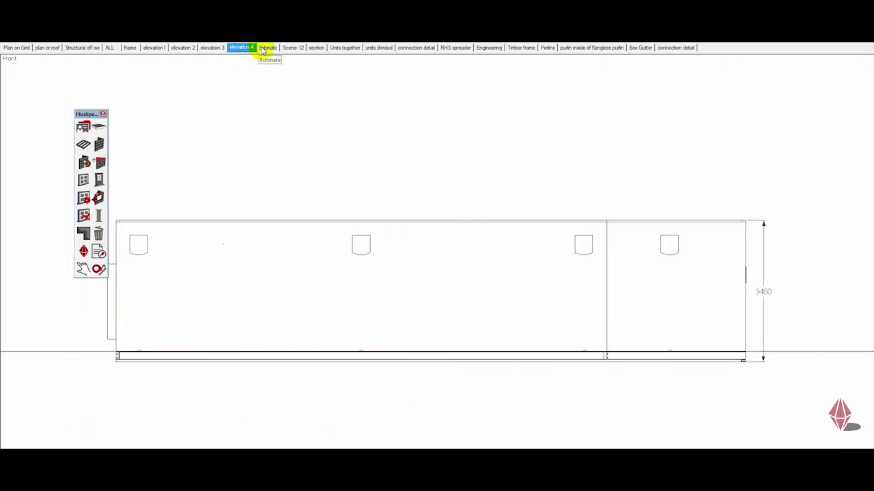
pyautogui.click(263, 48)
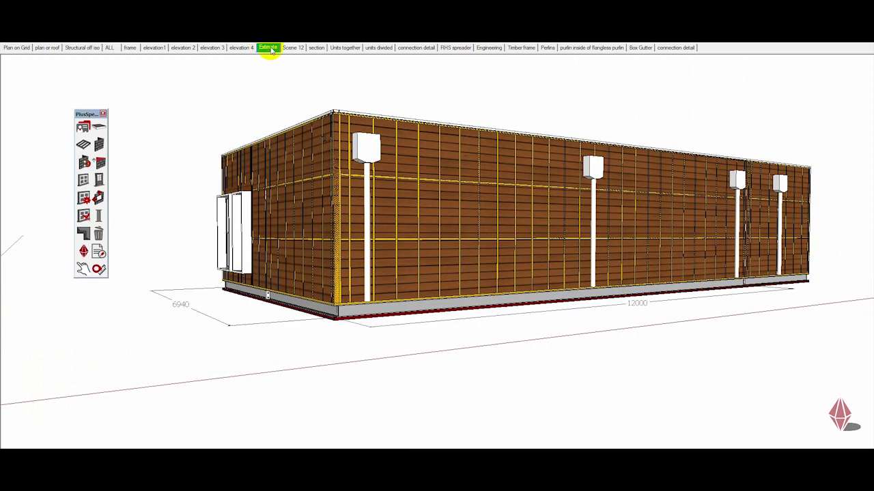
# Show the Scene 12, section, Units together, units divided, connection detail and RHS spreader scenes
pyautogui.click(292, 48)
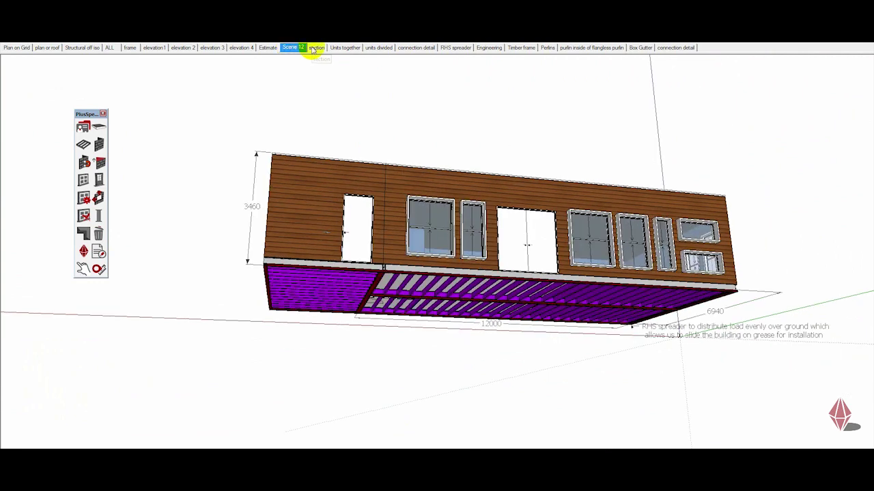
pyautogui.click(314, 49)
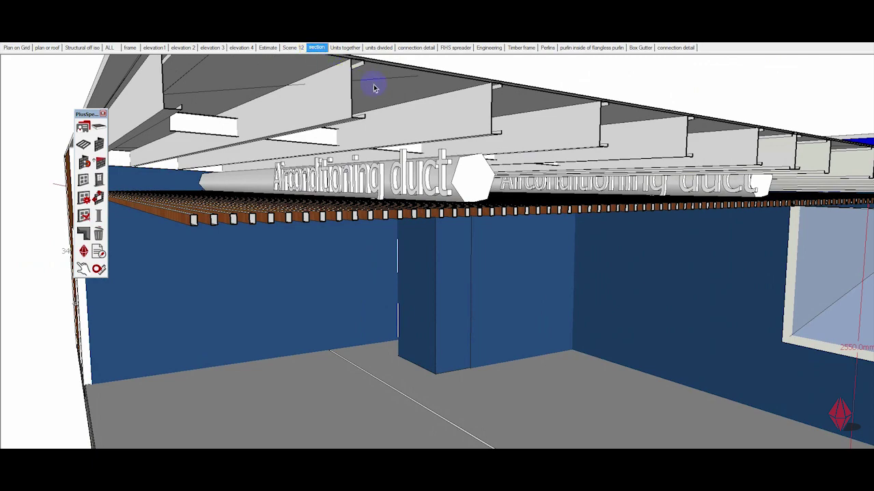
pyautogui.click(346, 48)
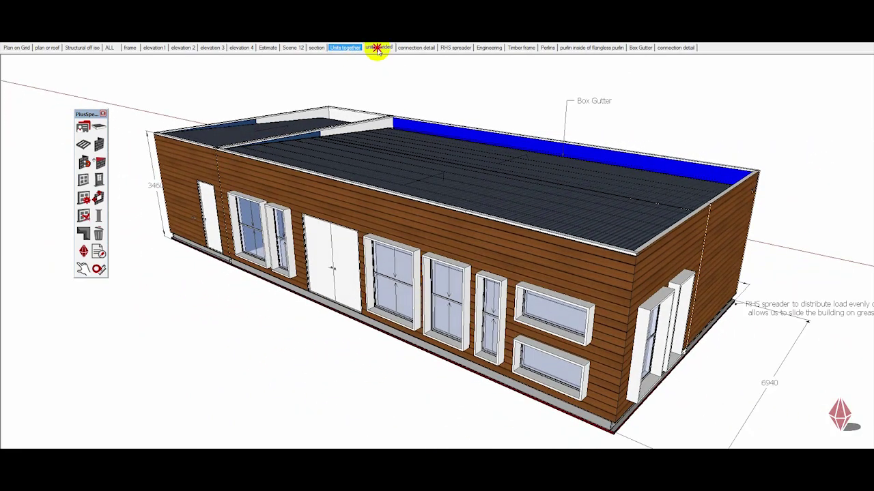
pyautogui.click(377, 48)
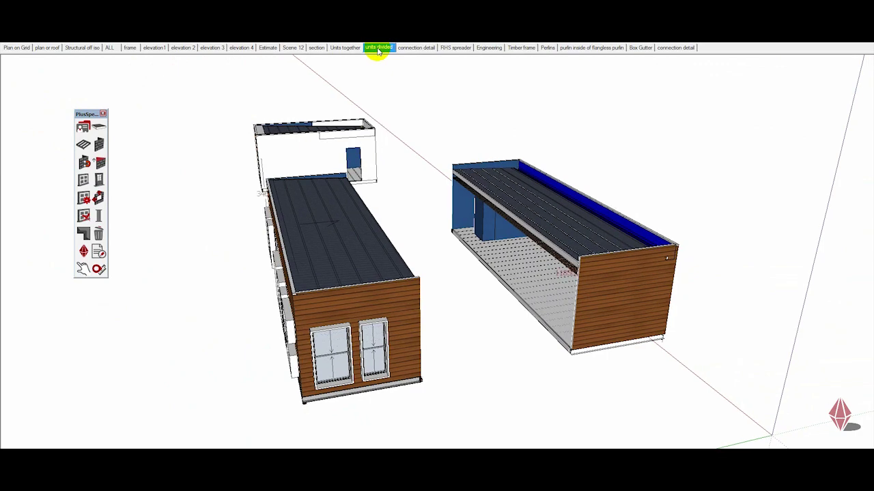
pyautogui.click(404, 48)
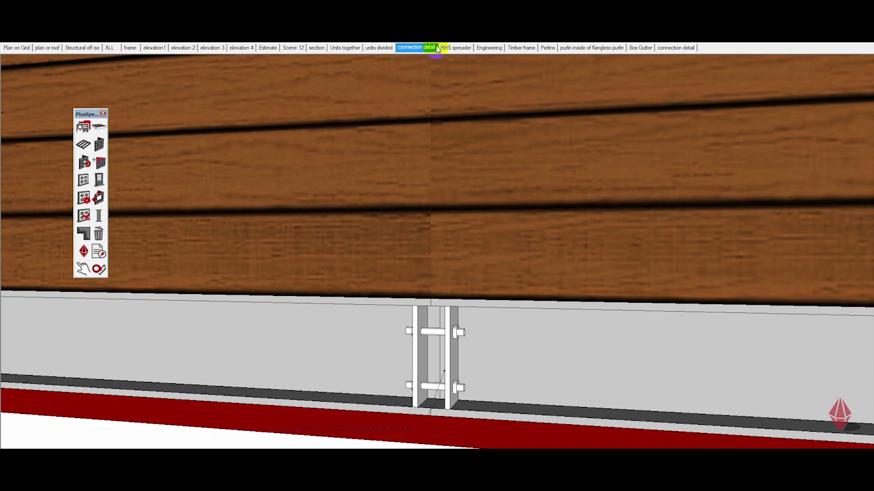
pyautogui.click(445, 48)
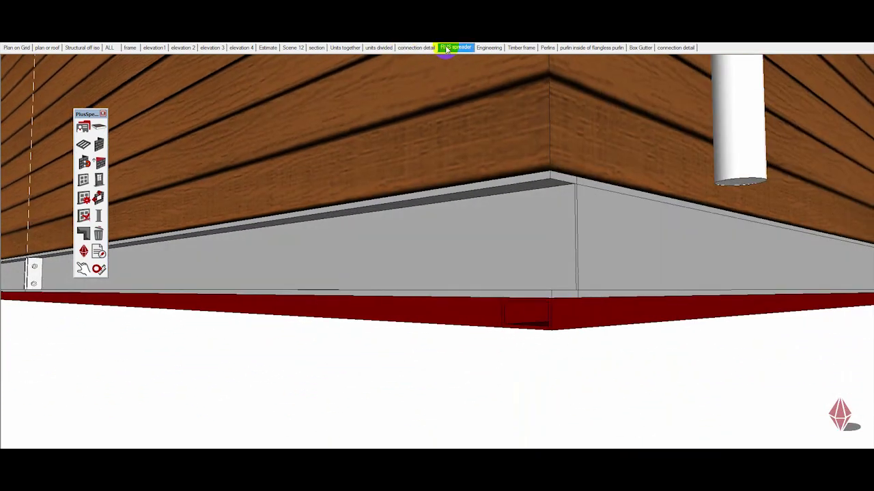
# Show the Engineering, Timber frame, Perlins, flangeless purlin and Box Gutter scenes in turn
pyautogui.click(488, 49)
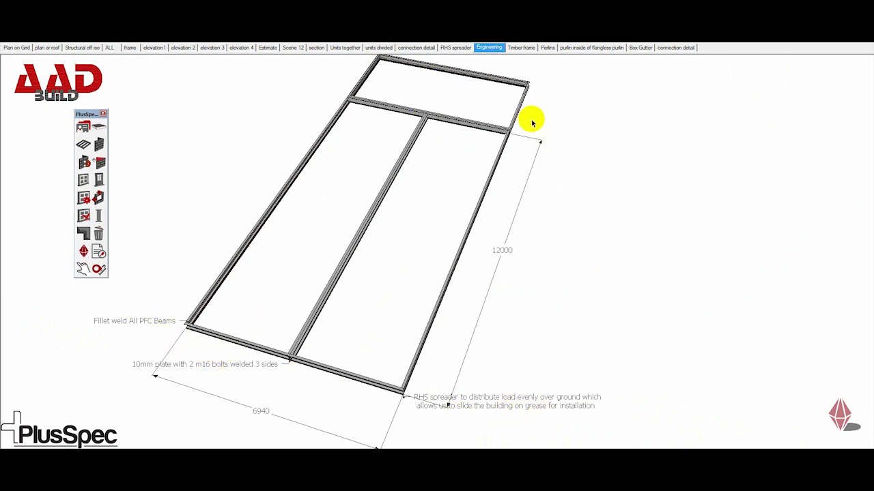
pyautogui.click(520, 48)
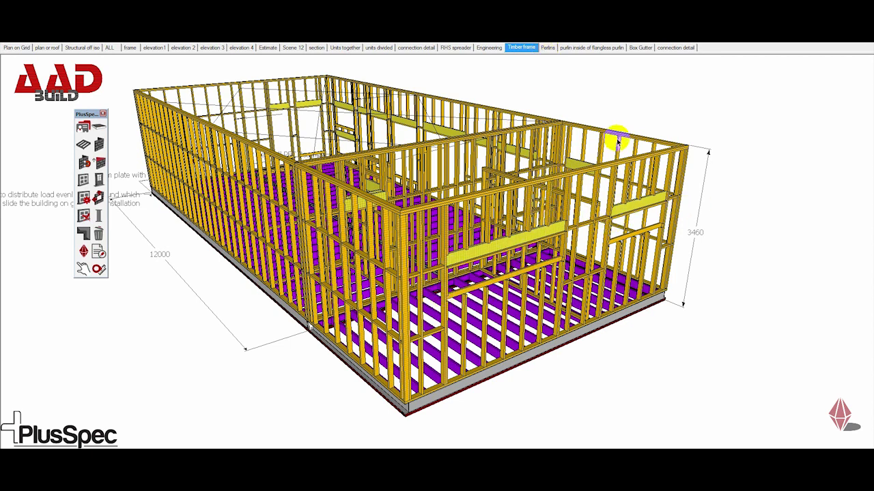
pyautogui.click(548, 48)
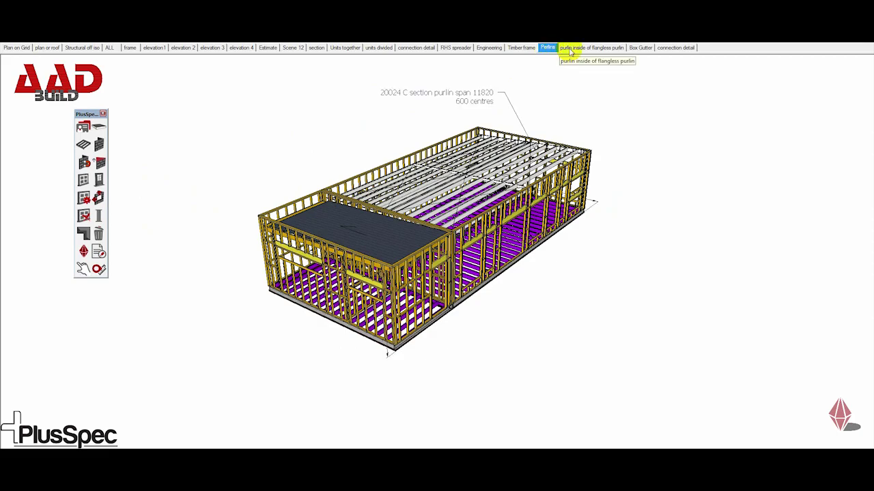
pyautogui.click(573, 49)
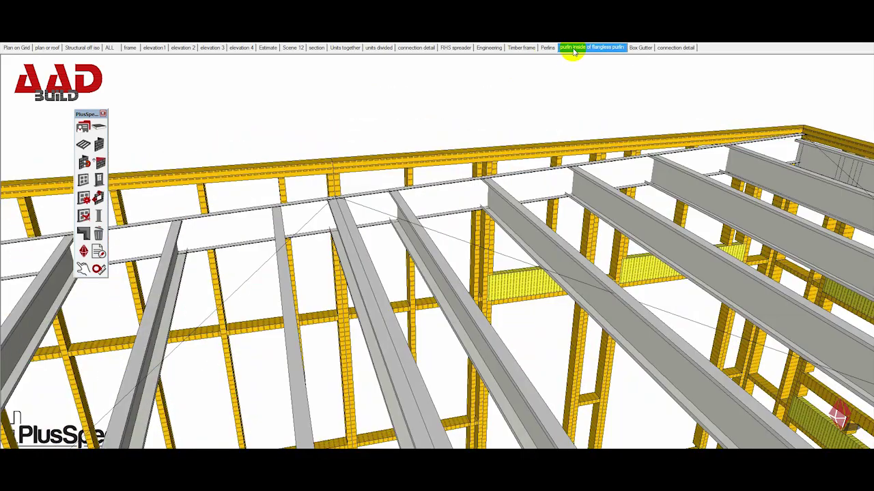
pyautogui.click(637, 48)
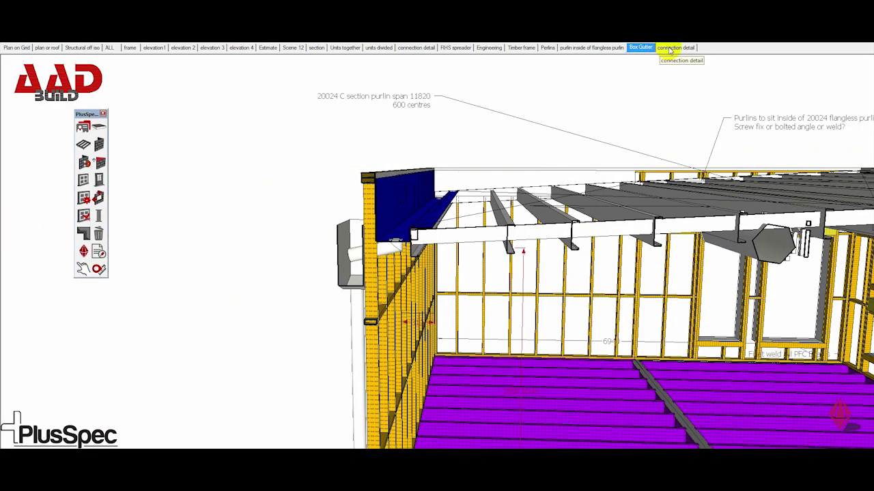
# Zoom out from the connection detail to an overhead view, then open the For Quote report
pyautogui.click(670, 48)
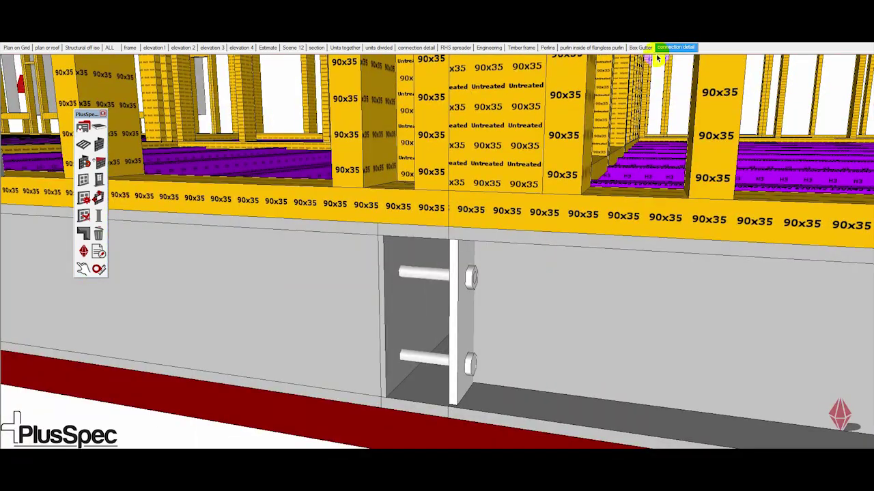
pyautogui.moveTo(455, 162); pyautogui.dragTo(456, 196, button='middle')
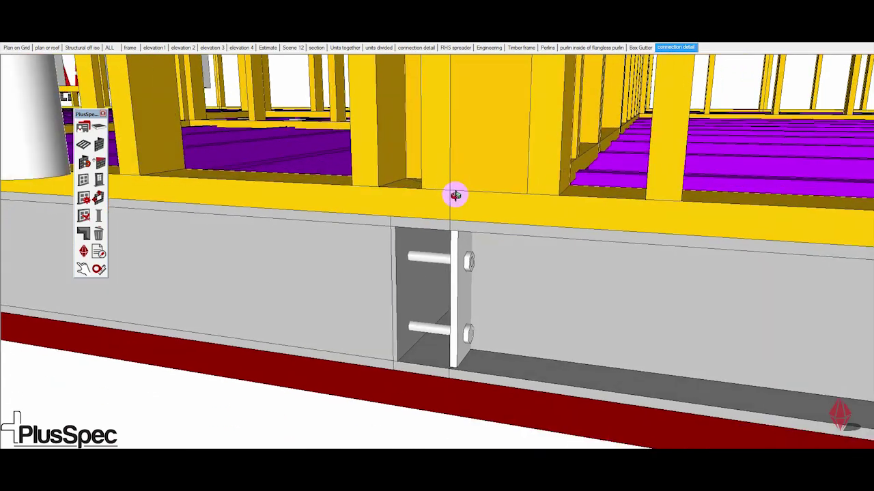
pyautogui.scroll(-10, 456, 196)
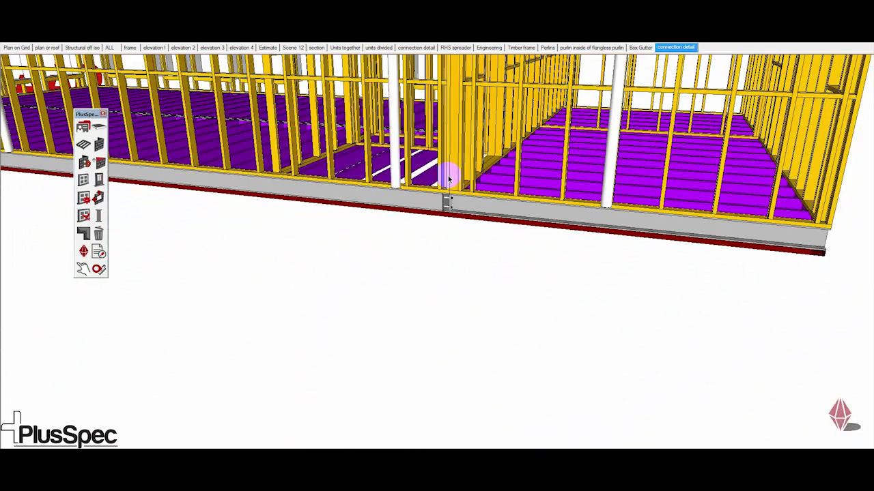
pyautogui.scroll(-6, 449, 179)
pyautogui.moveTo(441, 134); pyautogui.dragTo(439, 252, button='middle')
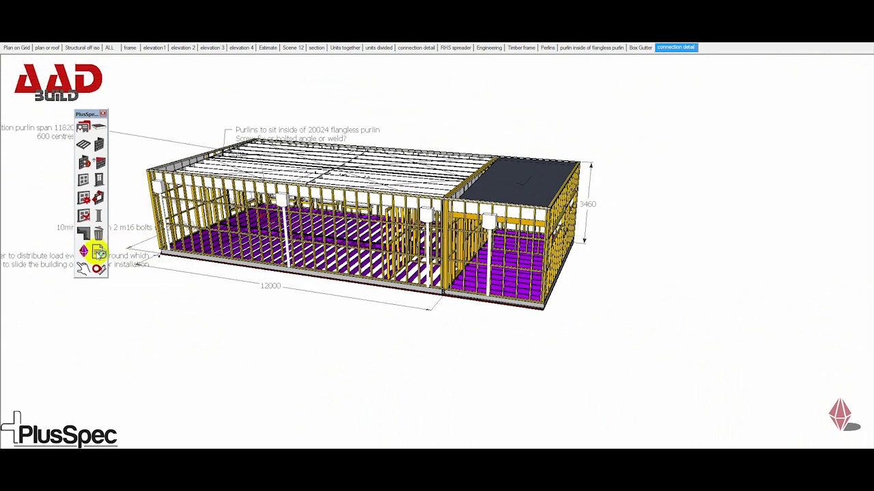
pyautogui.click(98, 253)
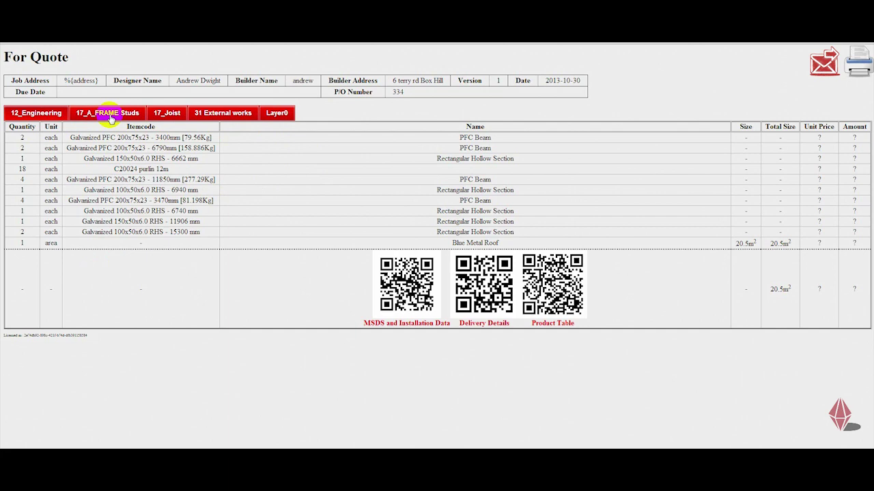
pyautogui.click(110, 113)
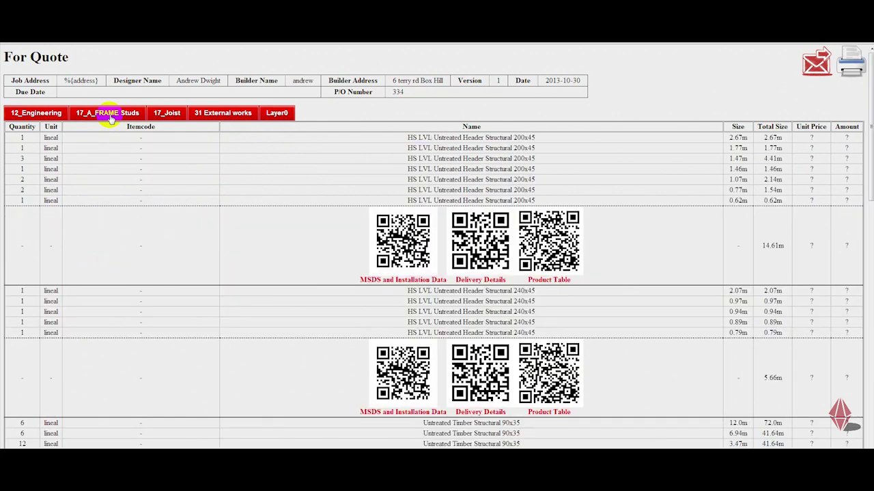
pyautogui.click(165, 115)
pyautogui.click(217, 115)
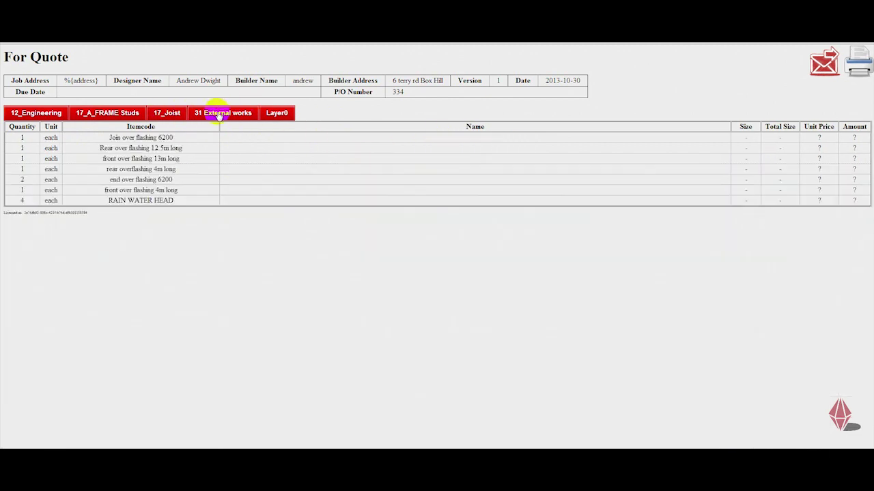
pyautogui.click(282, 115)
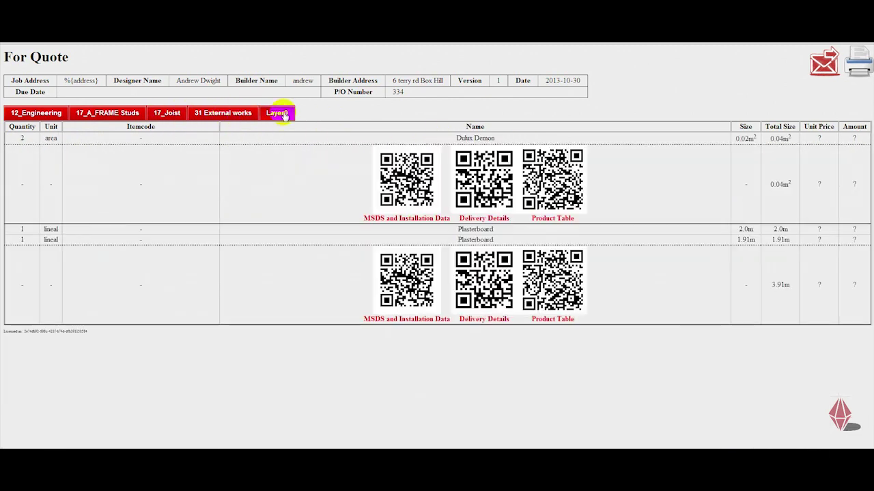
pyautogui.click(223, 116)
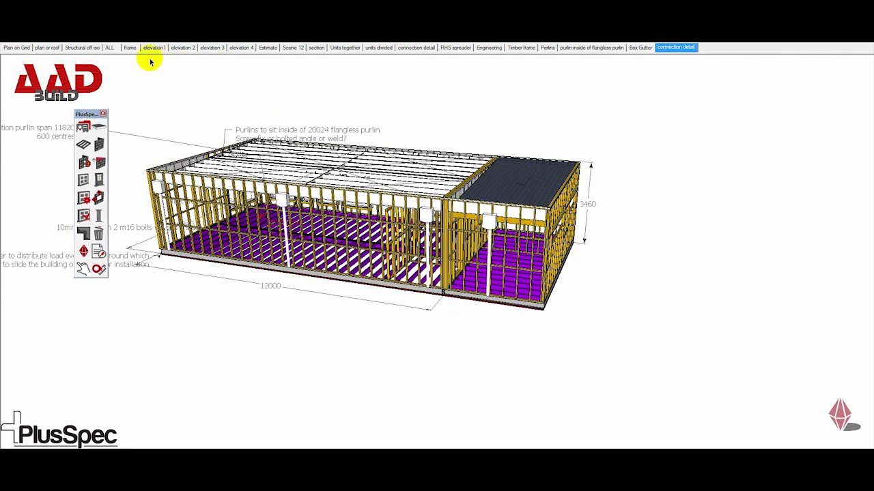
# Switch to the ALL scene and review the quote's External works, Swinging Doors, Fix Out and Engineering items
pyautogui.click(110, 48)
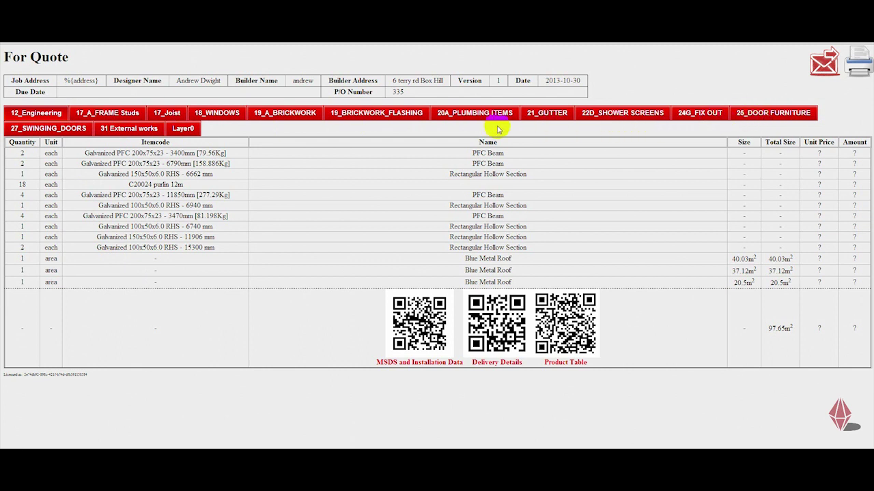
pyautogui.click(127, 133)
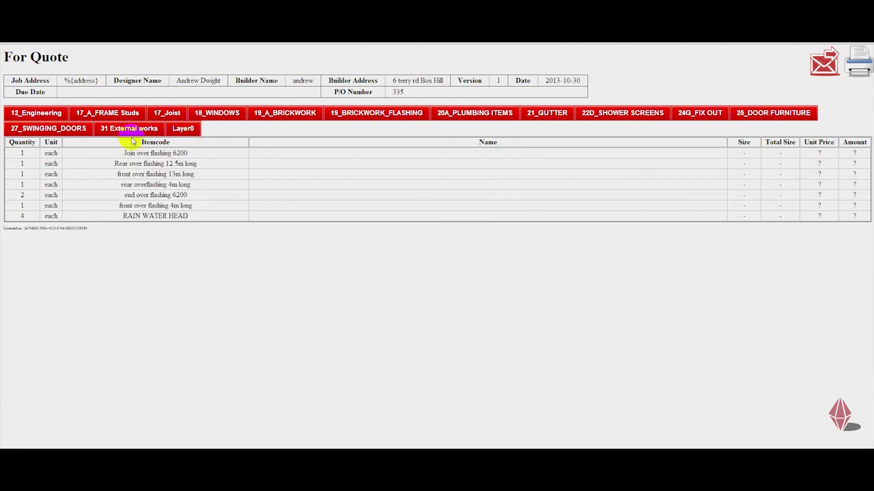
pyautogui.click(55, 132)
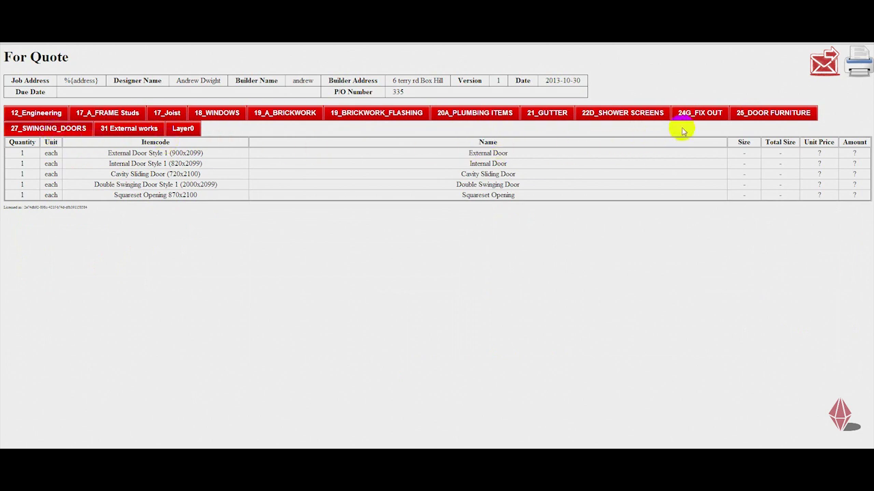
pyautogui.click(700, 114)
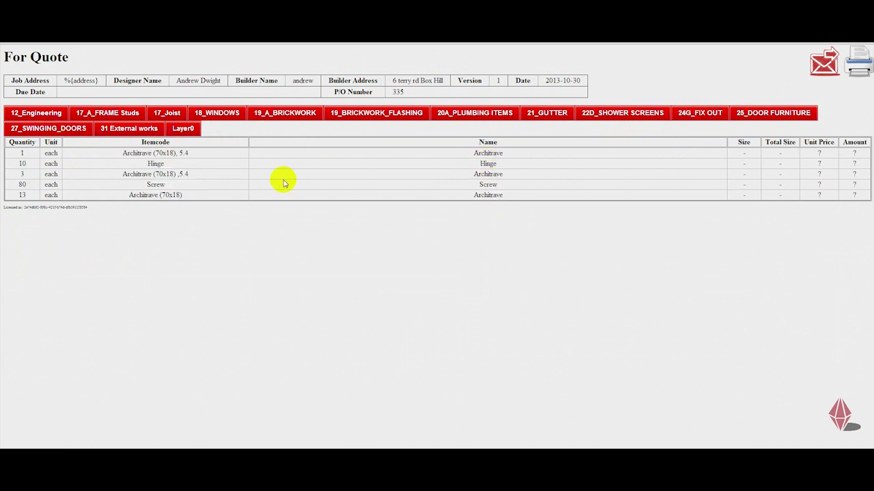
pyautogui.moveTo(22, 185); pyautogui.dragTo(173, 187)
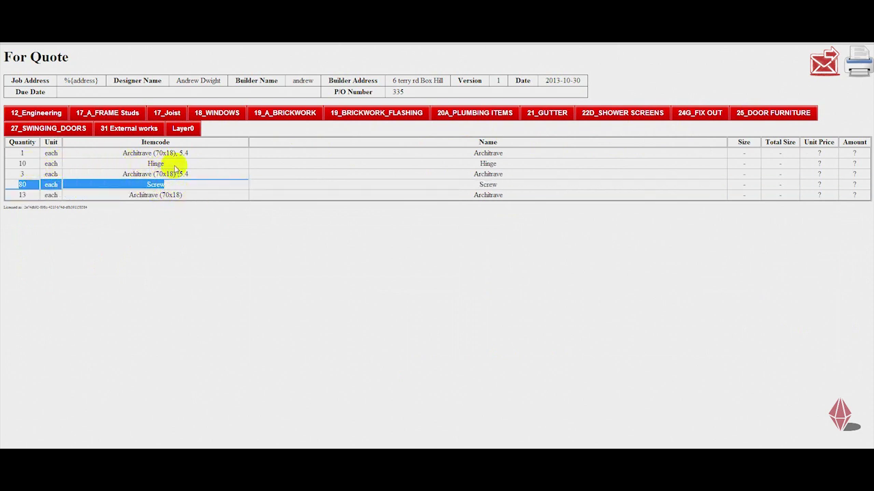
pyautogui.moveTo(162, 165); pyautogui.dragTo(20, 166)
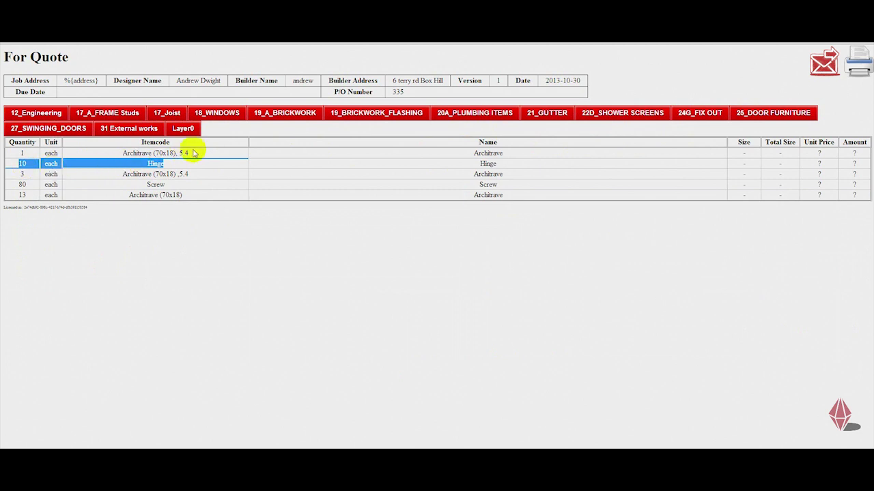
pyautogui.click(44, 115)
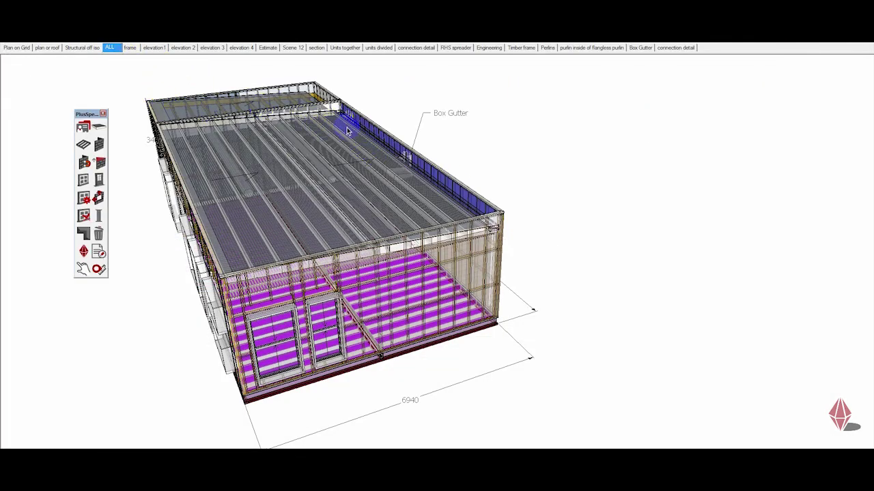
# Orbit the model from the overhead end view to the long side with its windows
pyautogui.moveTo(327, 230)
pyautogui.mouseDown(button='middle')
pyautogui.moveTo(403, 171)
pyautogui.moveTo(527, 181)
pyautogui.moveTo(538, 206)
pyautogui.moveTo(449, 217)
pyautogui.moveTo(485, 113)
pyautogui.moveTo(513, 91)
pyautogui.moveTo(484, 119)
pyautogui.mouseUp(button='middle')
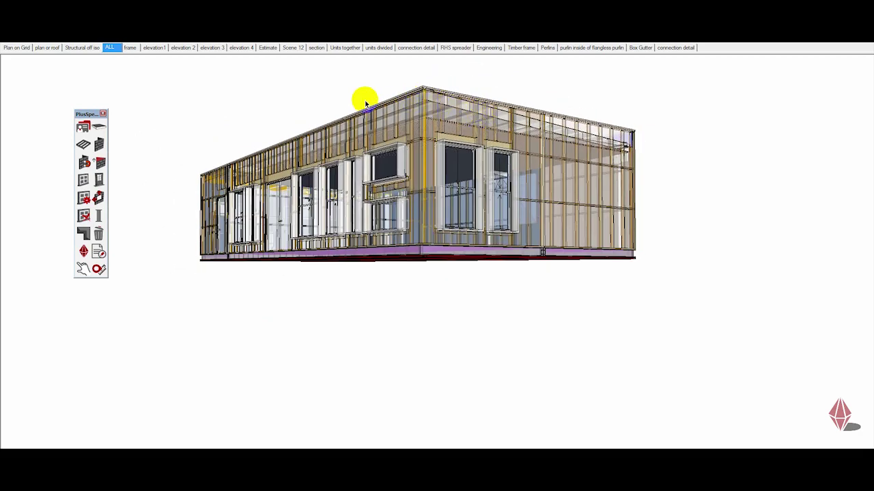
# Switch to the section scene and remove the door from the brown wall
pyautogui.click(312, 49)
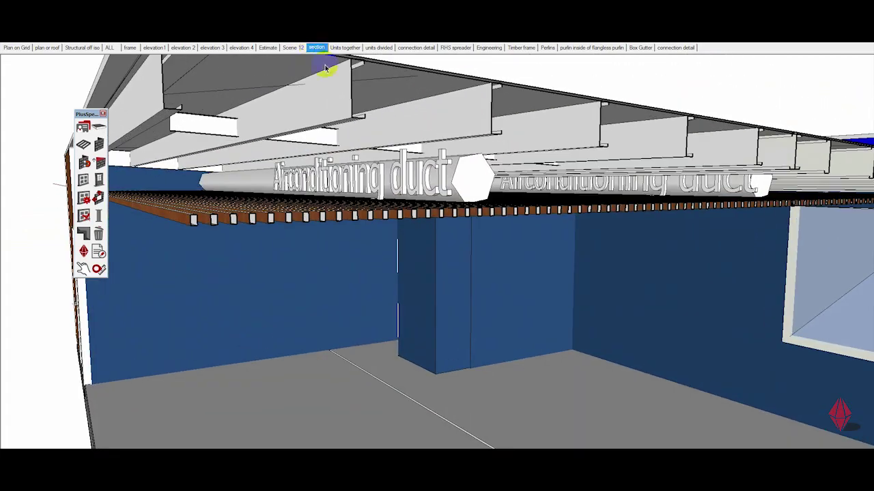
pyautogui.moveTo(631, 314)
pyautogui.mouseDown(button='middle')
pyautogui.moveTo(539, 292)
pyautogui.moveTo(726, 312)
pyautogui.mouseUp(button='middle')
pyautogui.scroll(-10, 539, 291)
pyautogui.scroll(3, 376, 307)
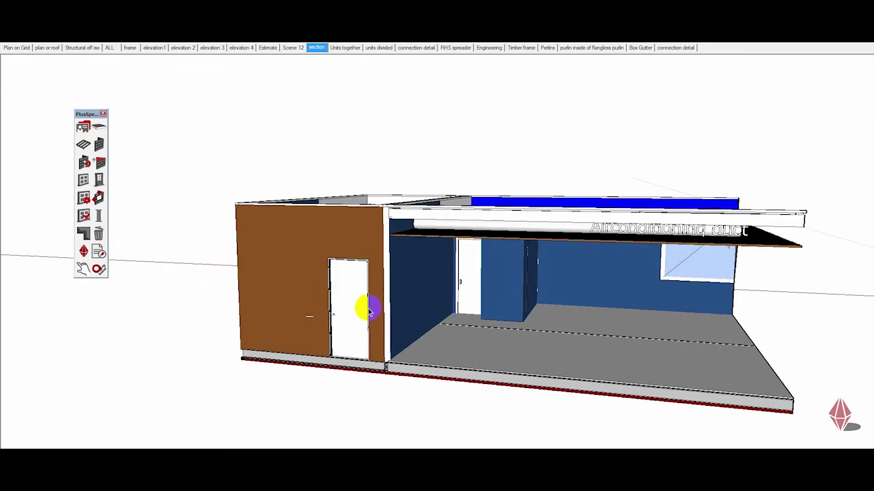
pyautogui.click(82, 268)
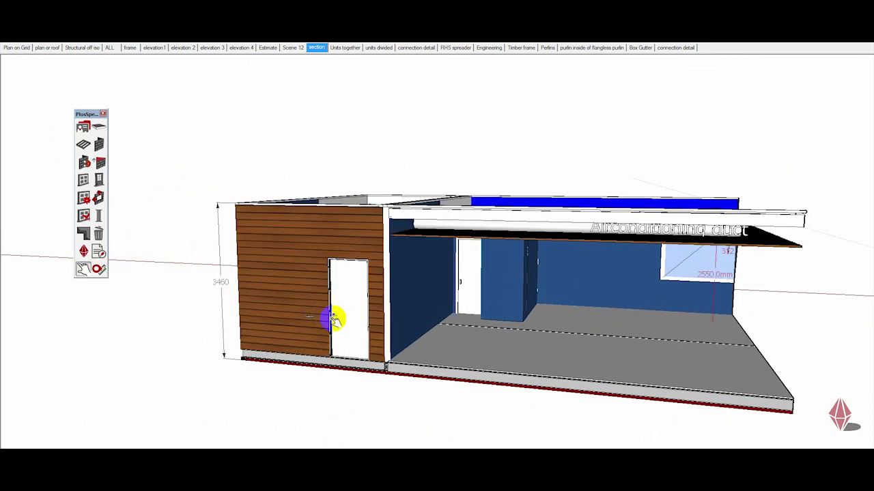
pyautogui.click(347, 319)
# Look through the doorway and select the toilet to show its ilife Back To Wall details
pyautogui.scroll(3, 350, 325)
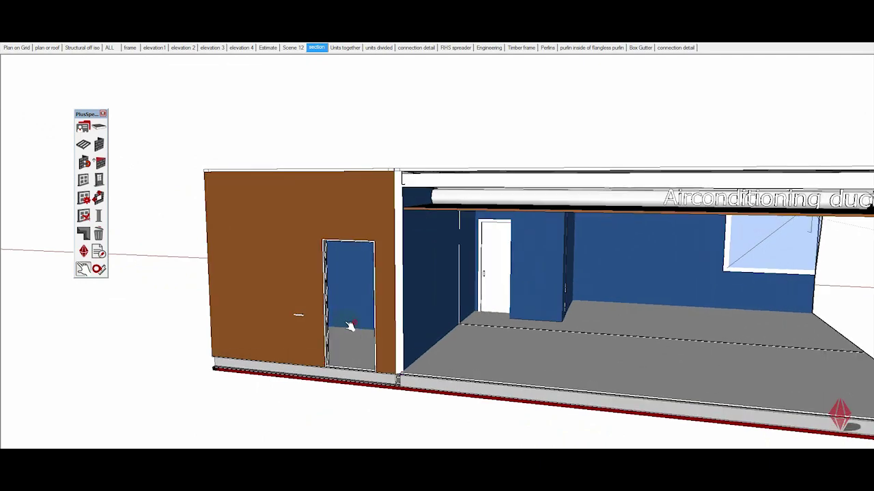
pyautogui.scroll(6, 342, 324)
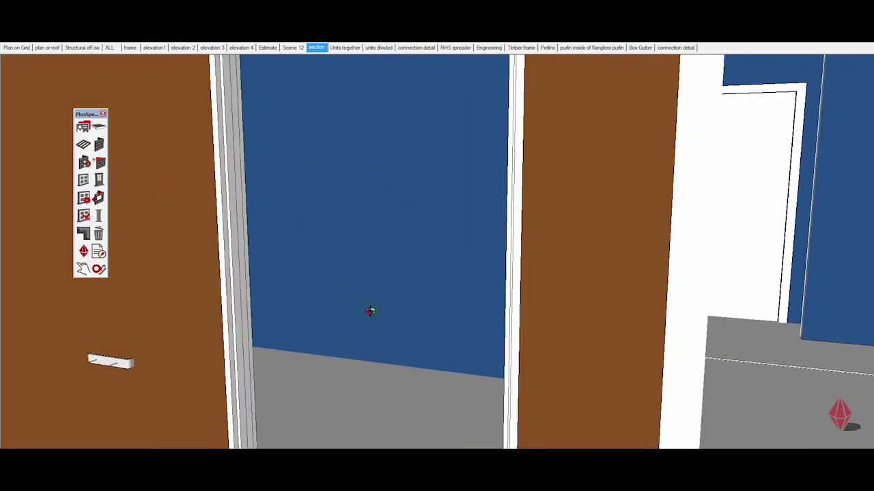
pyautogui.moveTo(369, 311)
pyautogui.mouseDown(button='middle')
pyautogui.moveTo(427, 316)
pyautogui.moveTo(216, 249)
pyautogui.moveTo(261, 259)
pyautogui.mouseUp(button='middle')
pyautogui.scroll(5, 507, 347)
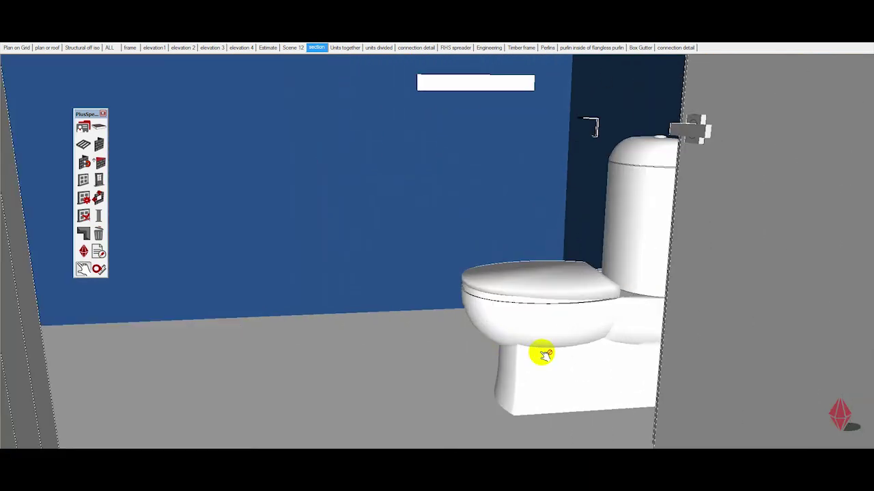
pyautogui.click(536, 326)
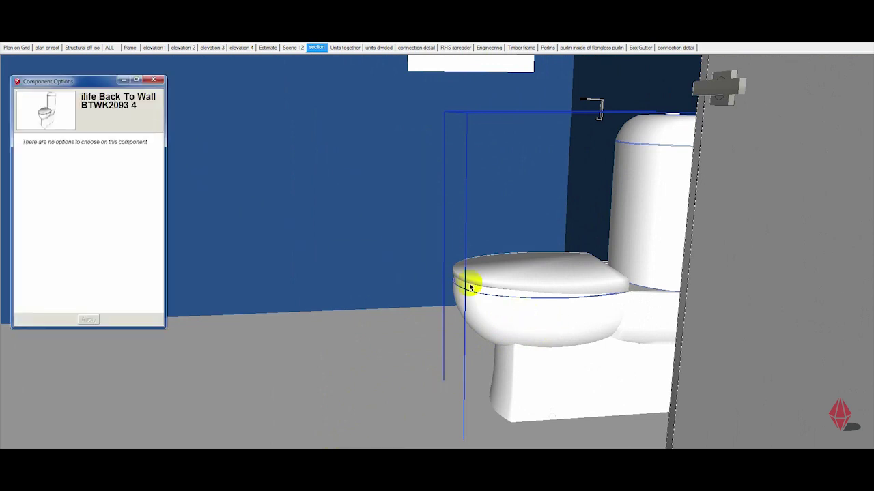
# Reselect the back-to-wall toilet to review its ilife product details
pyautogui.doubleClick(537, 320)
pyautogui.click(536, 318)
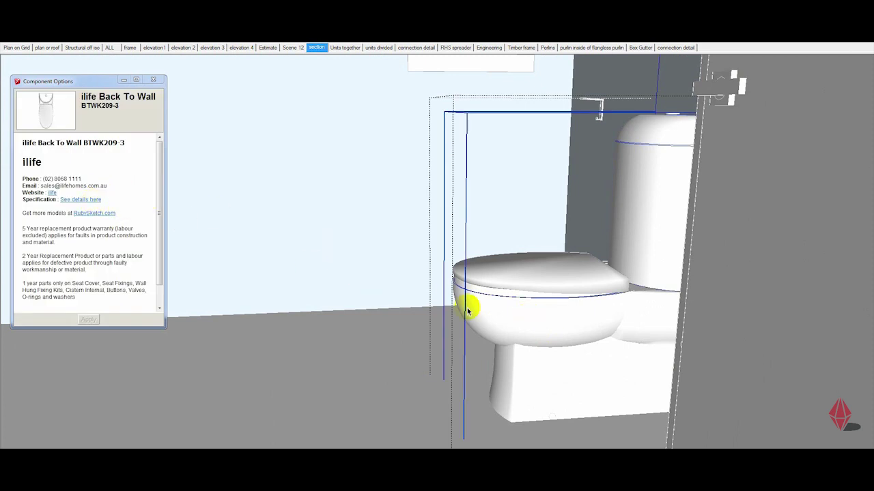
pyautogui.scroll(-2, 415, 289)
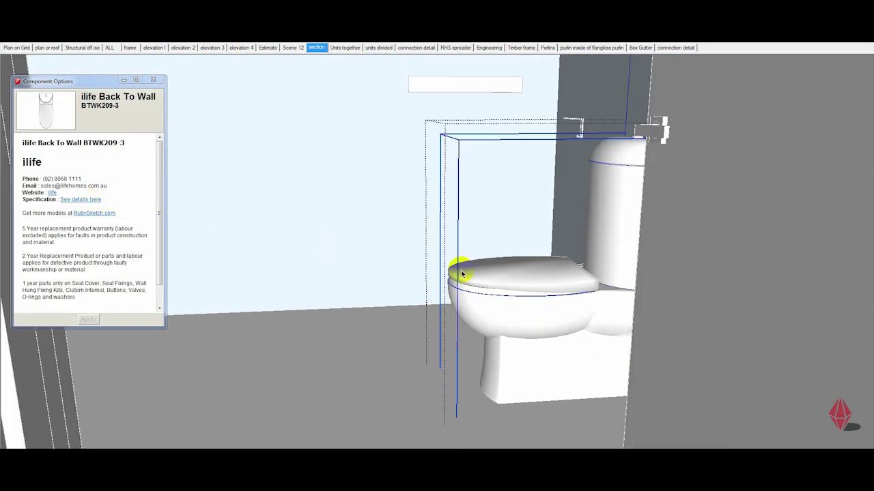
pyautogui.scroll(-6, 461, 273)
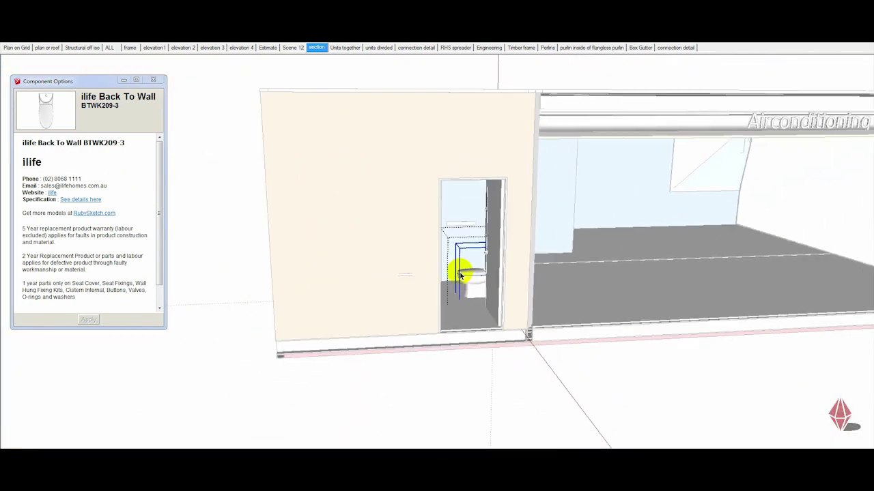
pyautogui.scroll(-4, 460, 274)
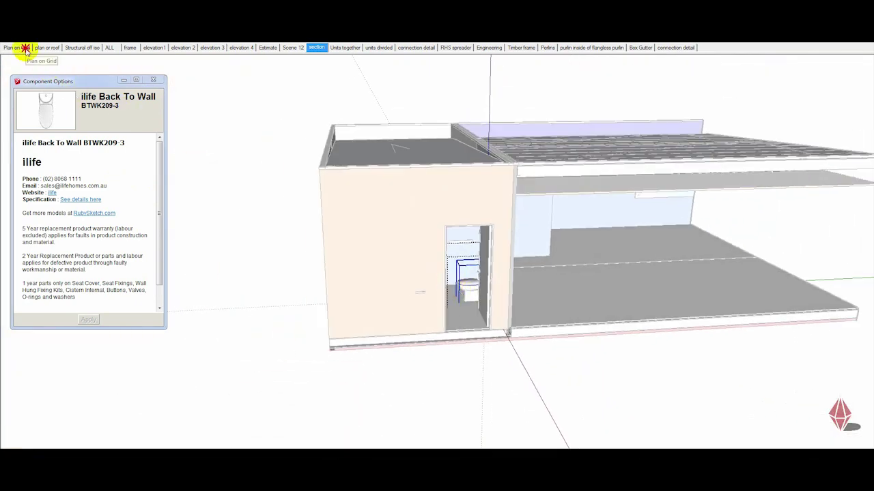
# In the Plan on Grid scene, read the Britex Pedestal Security Basin's details, then close the panel
pyautogui.click(26, 49)
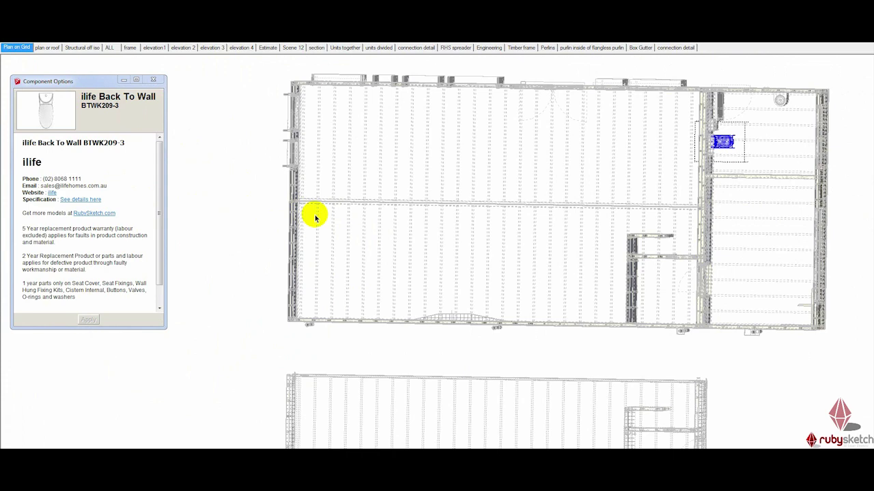
pyautogui.click(759, 287)
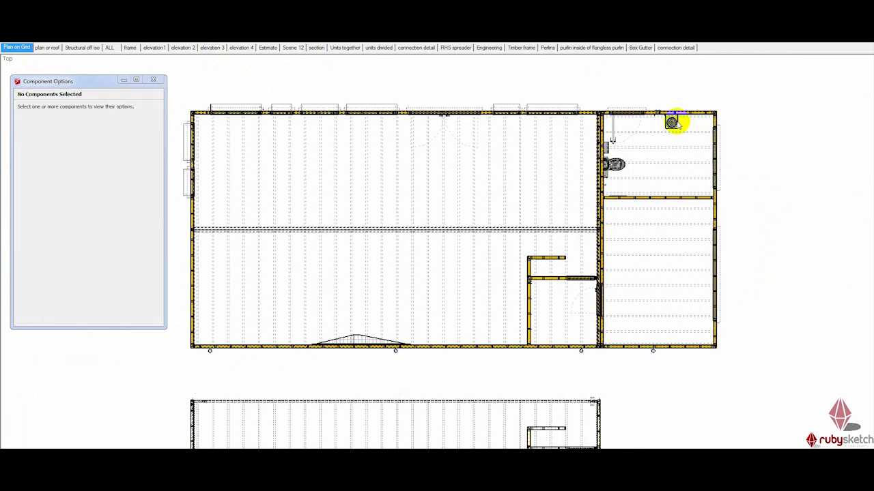
pyautogui.click(672, 122)
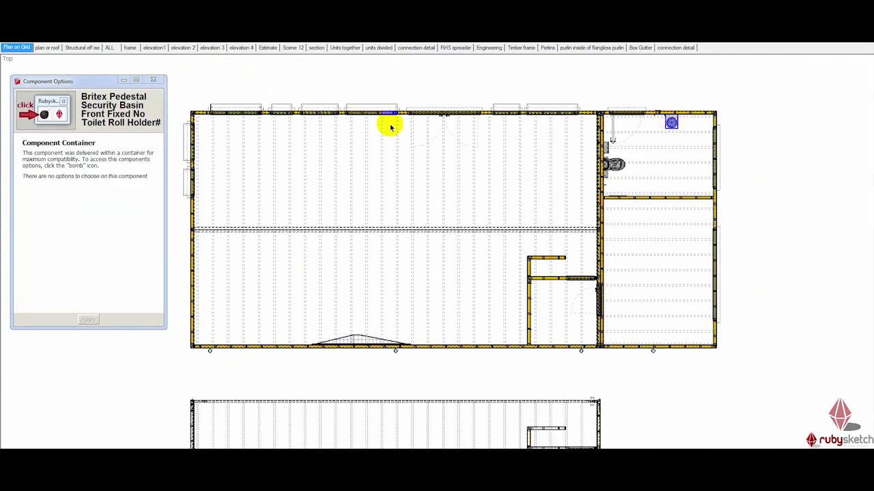
pyautogui.doubleClick(672, 122)
pyautogui.click(672, 122)
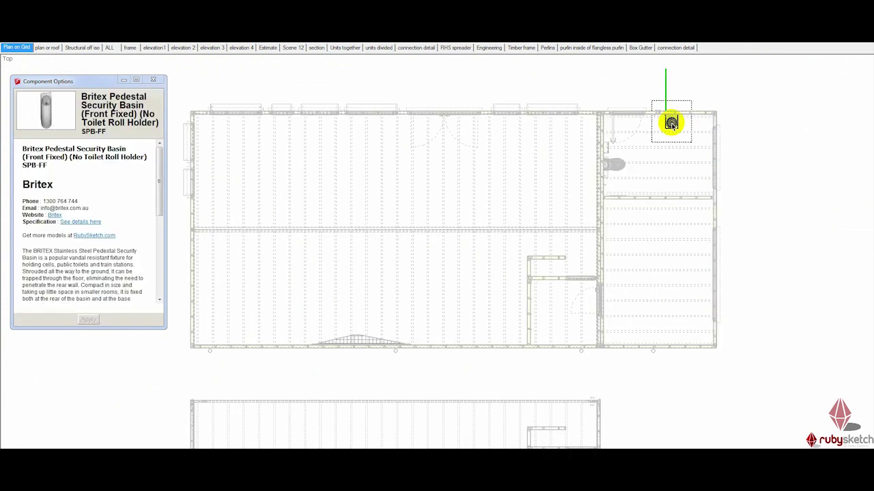
pyautogui.moveTo(159, 184); pyautogui.dragTo(156, 75)
pyautogui.click(156, 81)
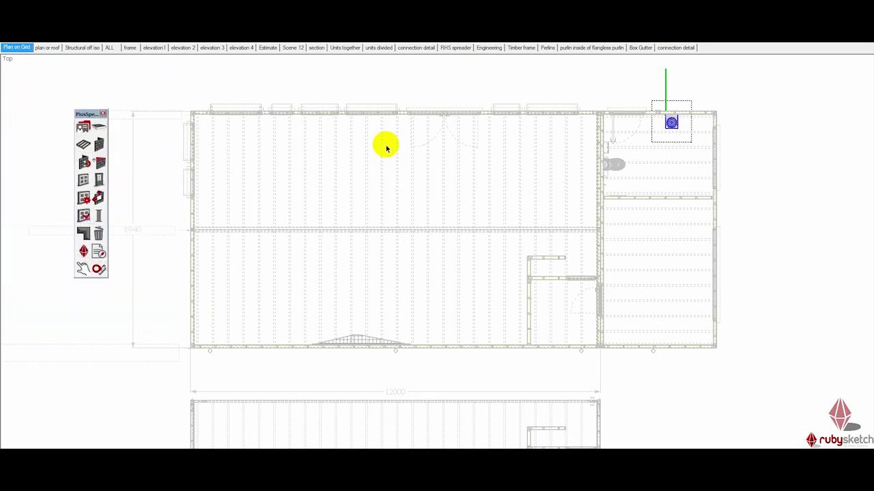
pyautogui.click(761, 144)
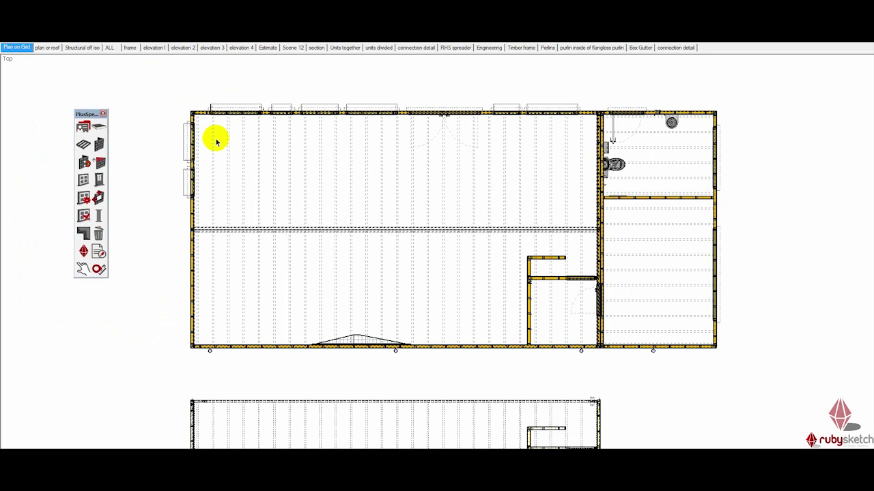
# In the frame scene, zoom in on the front wall's 200x45 HS LVL and 90x35 members
pyautogui.click(129, 48)
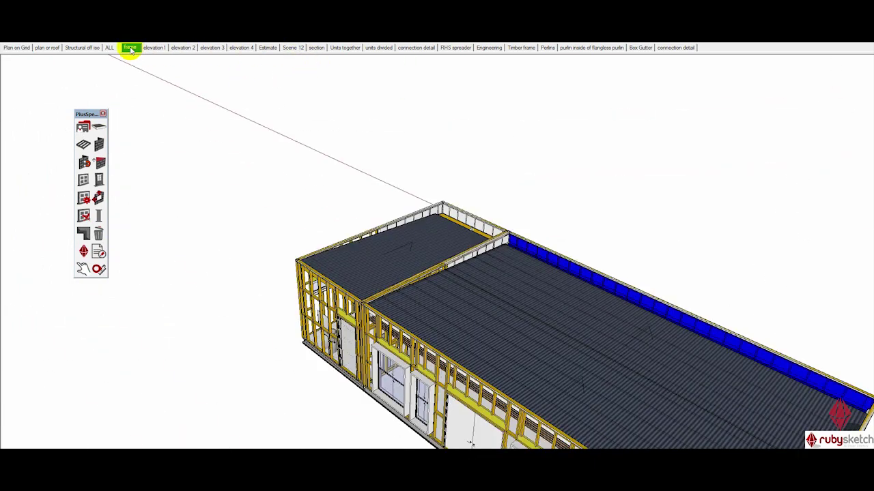
pyautogui.scroll(2, 384, 251)
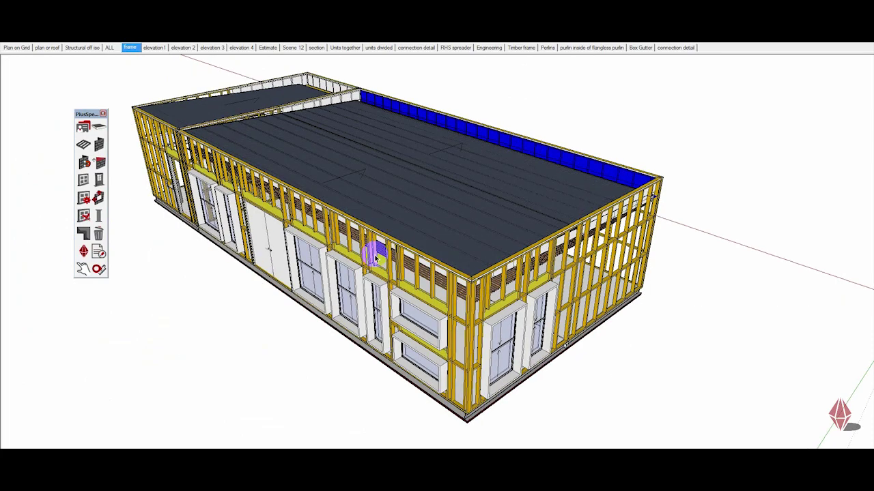
pyautogui.click(409, 303)
pyautogui.scroll(8, 436, 304)
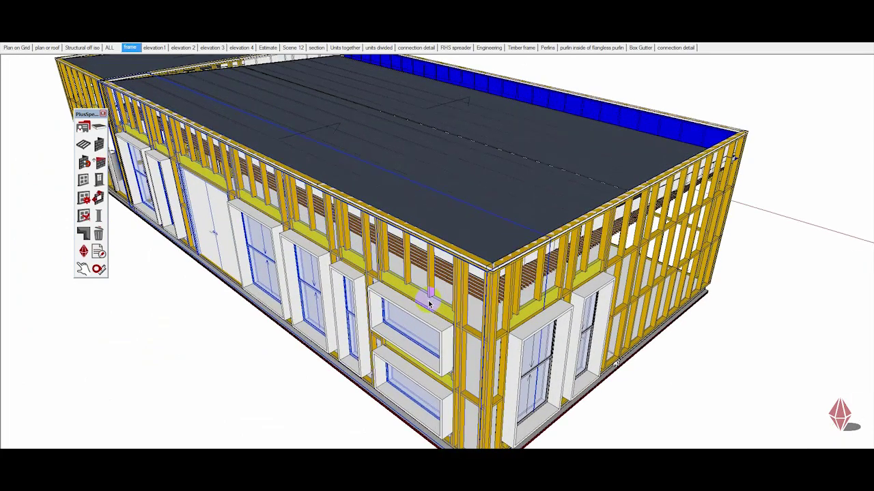
pyautogui.scroll(10, 408, 299)
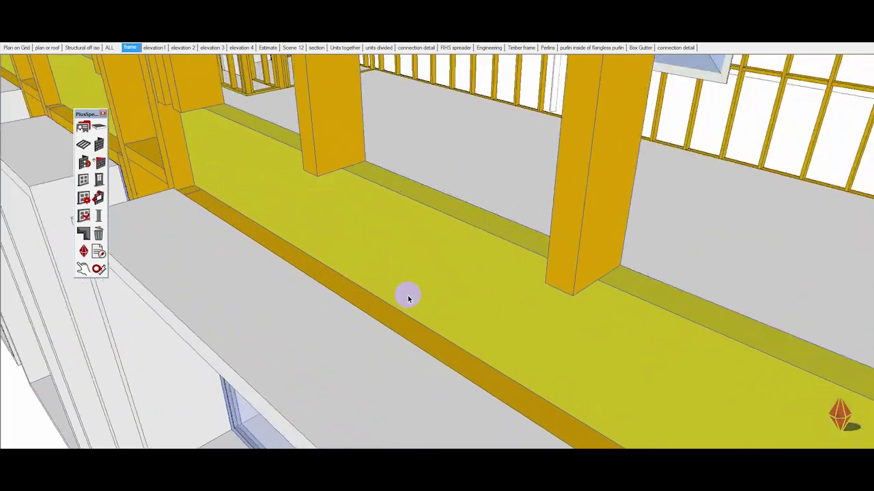
# Zoom back out and orbit to look down on the timber-framed building
pyautogui.scroll(-2, 442, 239)
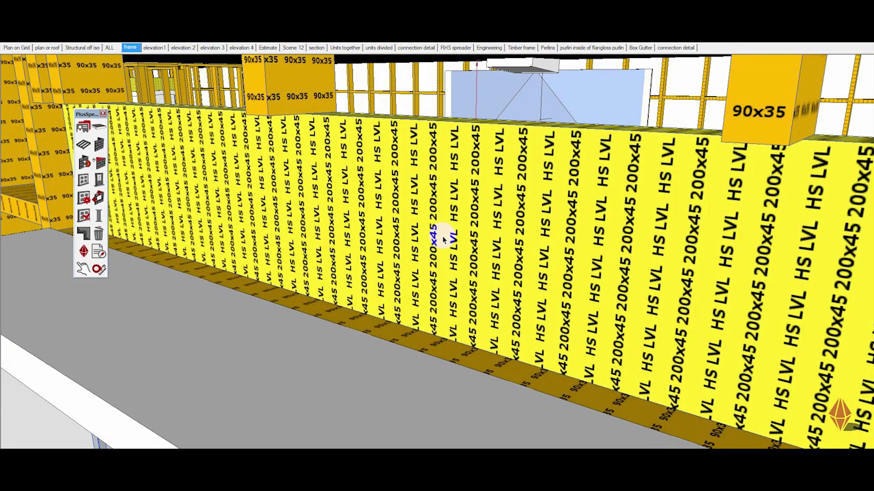
pyautogui.scroll(-3, 423, 225)
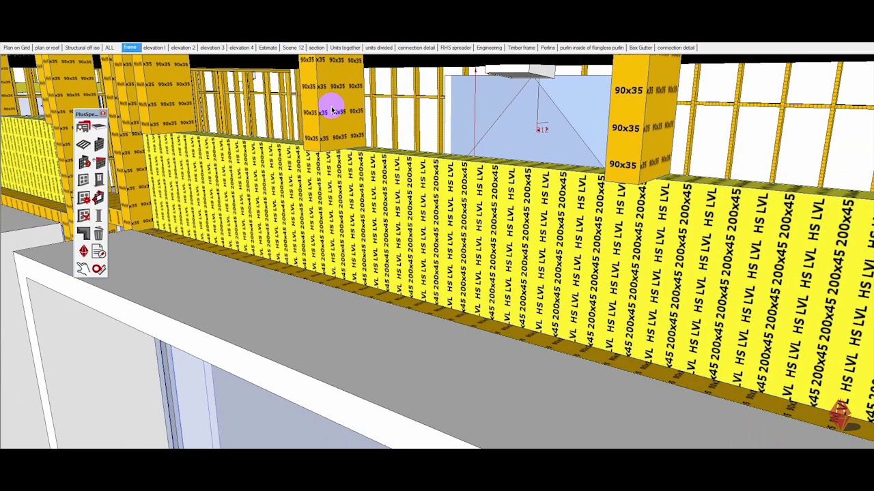
pyautogui.scroll(-8, 332, 109)
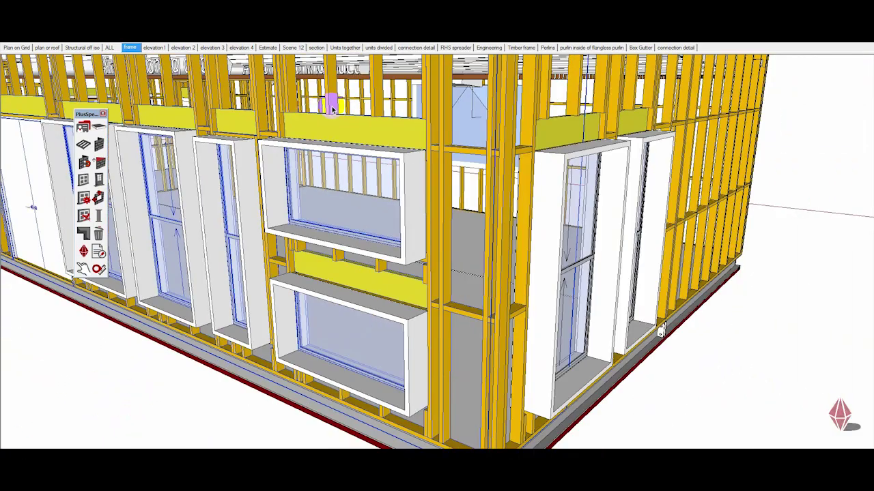
pyautogui.scroll(-10, 332, 109)
pyautogui.moveTo(479, 161)
pyautogui.mouseDown(button='middle')
pyautogui.moveTo(439, 200)
pyautogui.moveTo(370, 171)
pyautogui.moveTo(290, 176)
pyautogui.moveTo(303, 164)
pyautogui.mouseUp(button='middle')
pyautogui.moveTo(223, 160)
pyautogui.mouseDown(button='middle')
pyautogui.moveTo(428, 175)
pyautogui.moveTo(529, 202)
pyautogui.moveTo(803, 230)
pyautogui.moveTo(562, 203)
pyautogui.moveTo(679, 202)
pyautogui.mouseUp(button='middle')
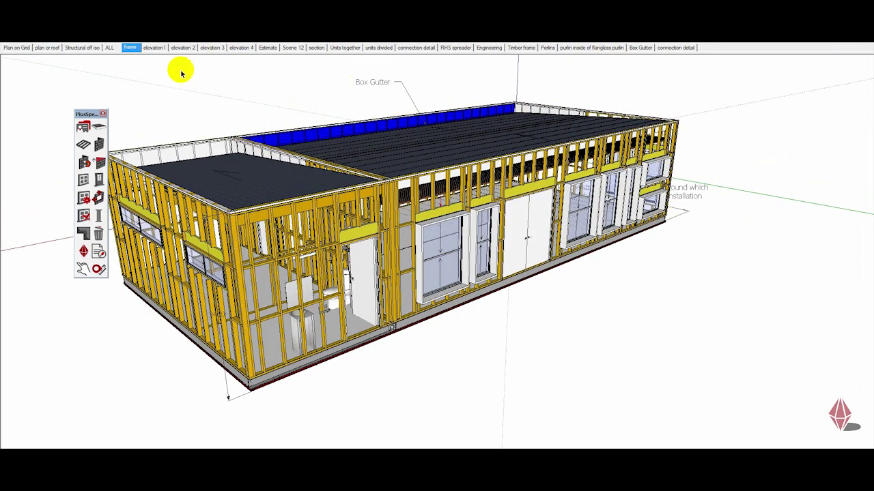
# Show the Structural off iso scene and orbit to the building's windowed long side
pyautogui.click(92, 48)
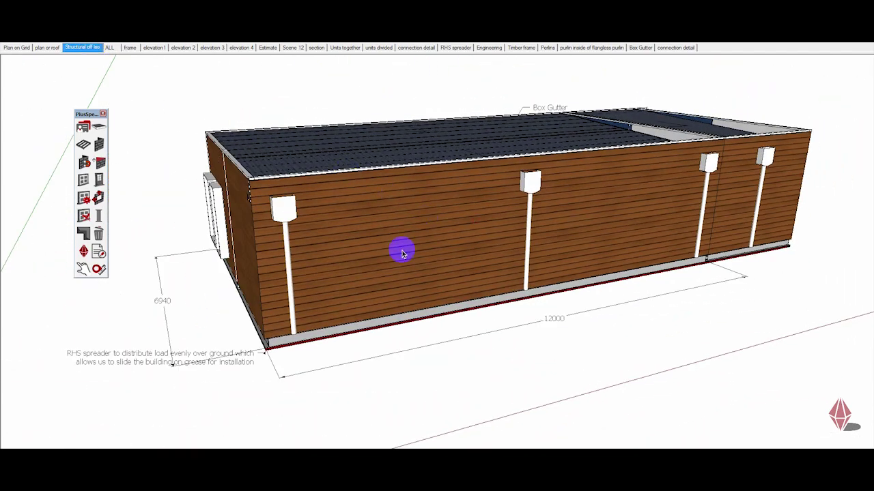
pyautogui.moveTo(305, 291); pyautogui.dragTo(796, 253, button='middle')
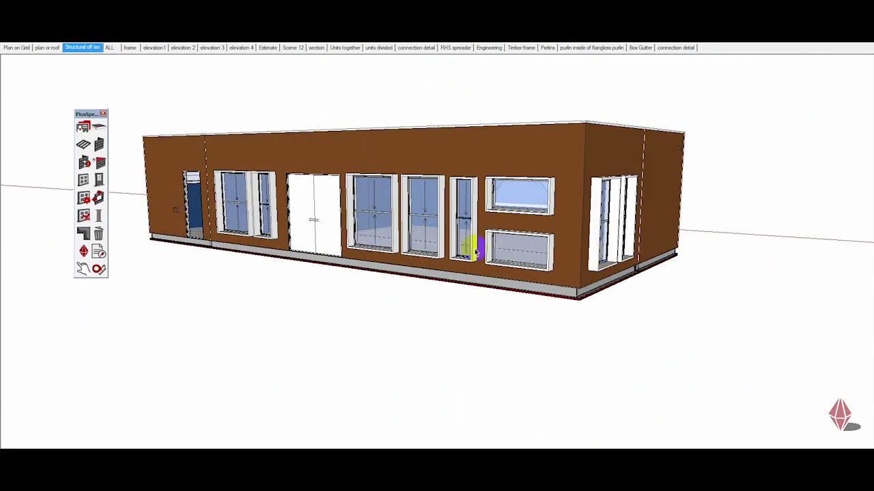